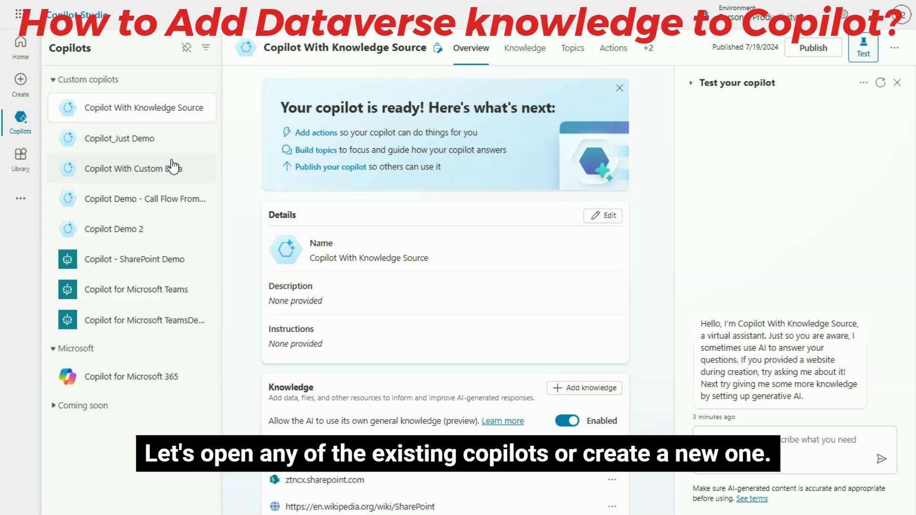
Step: Open the Knowledge page of Copilot With Knowledge Source and start adding a Dataverse (preview) knowledge source
left_click(164, 115)
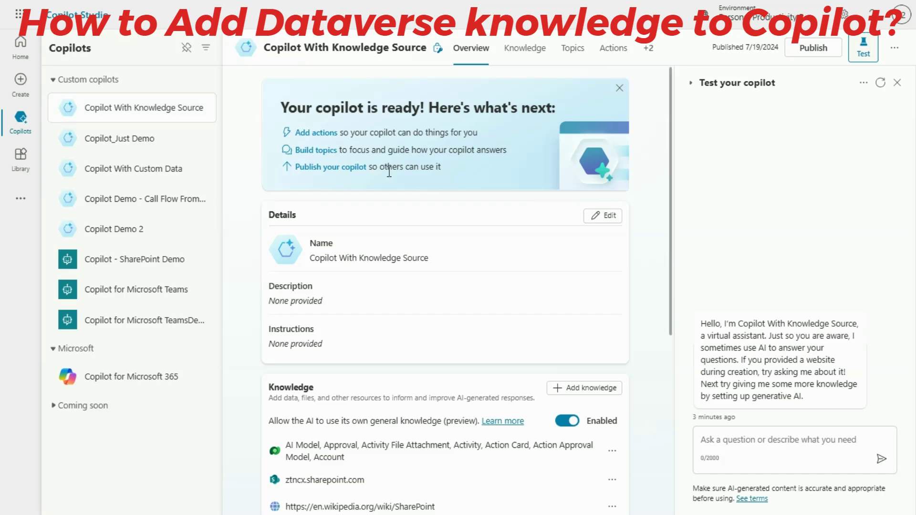
left_click(532, 56)
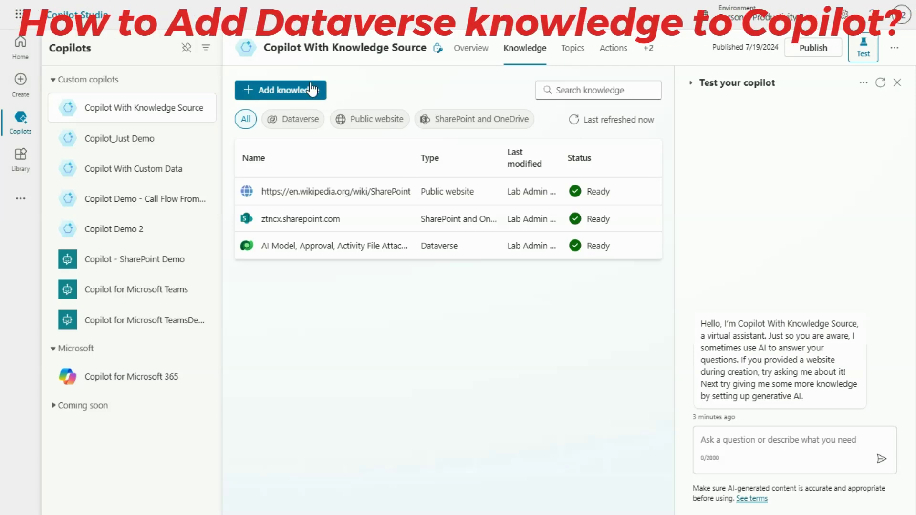
left_click(296, 90)
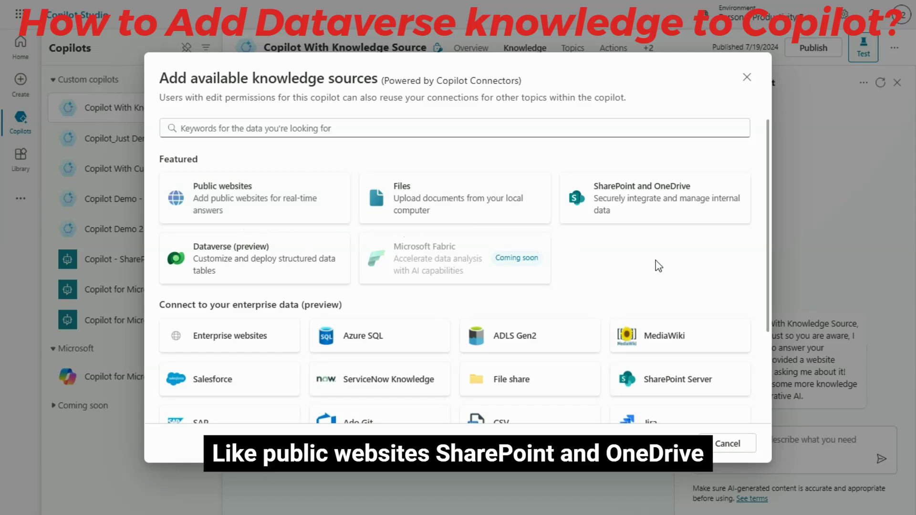
scroll(247, 281, "down", 3)
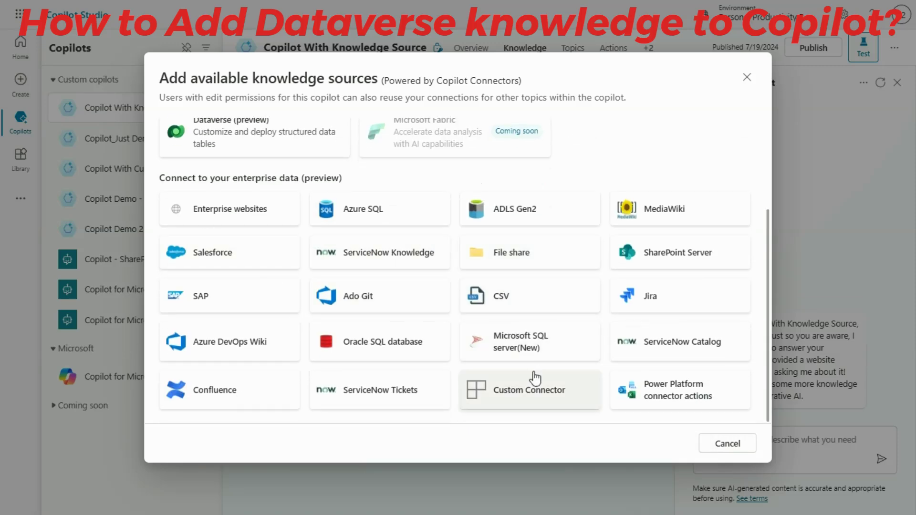
scroll(535, 378, "up", 3)
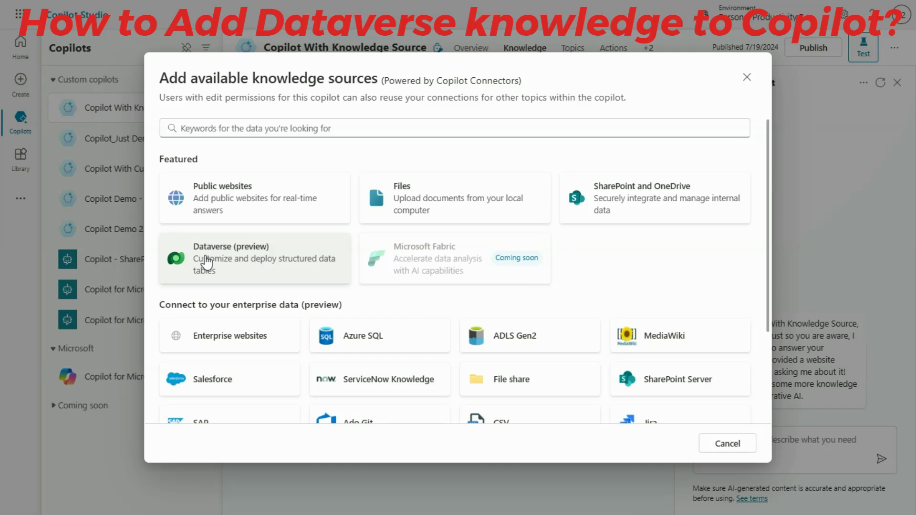
left_click(206, 262)
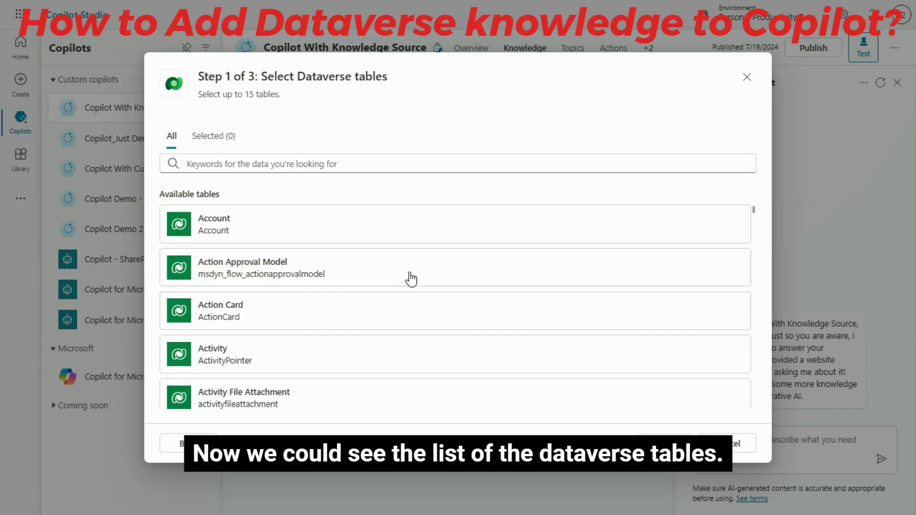
Step: Select the Account, Action Approval Model, Action Card and Activity tables for the Dataverse knowledge source
scroll(337, 322, "down", 5)
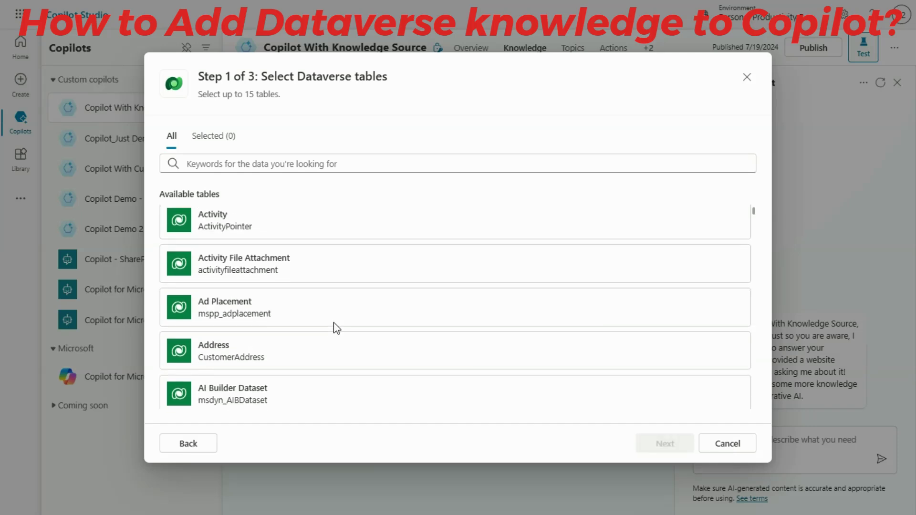
scroll(334, 323, "down", 3)
scroll(334, 323, "up", 3)
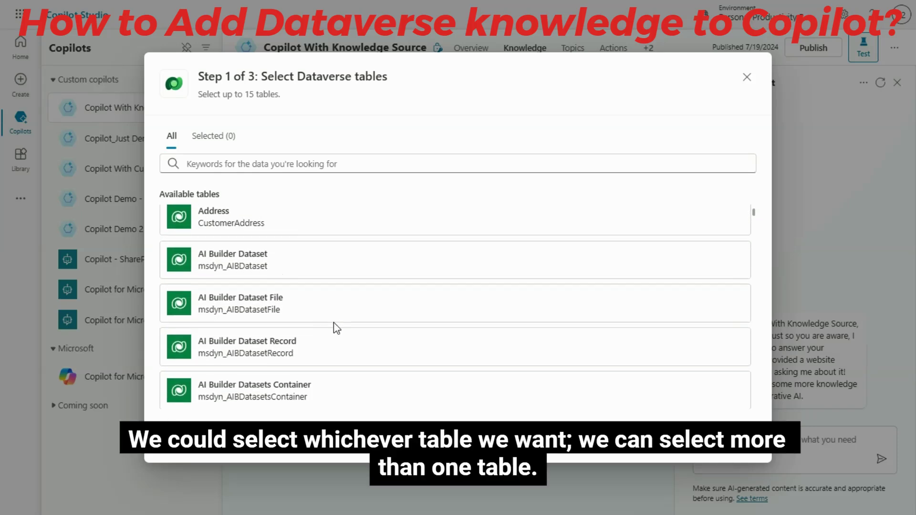
scroll(334, 323, "up", 1)
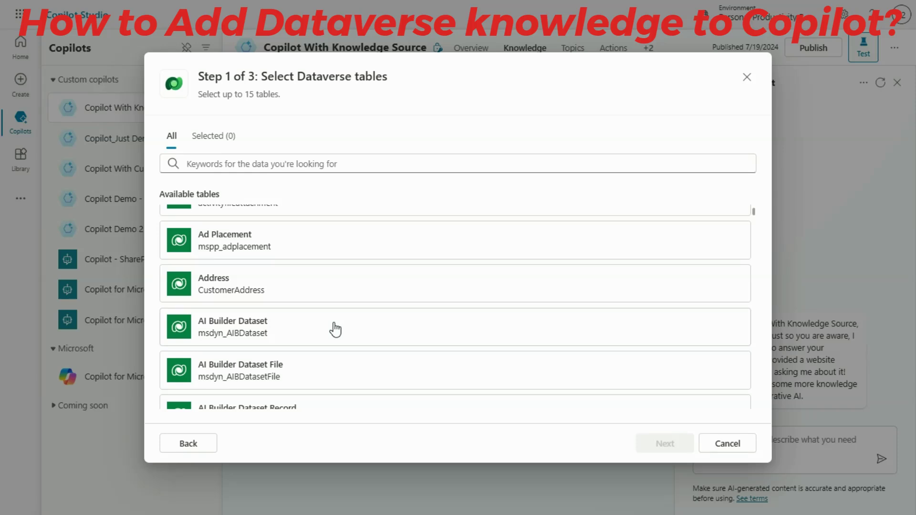
scroll(335, 329, "up", 2)
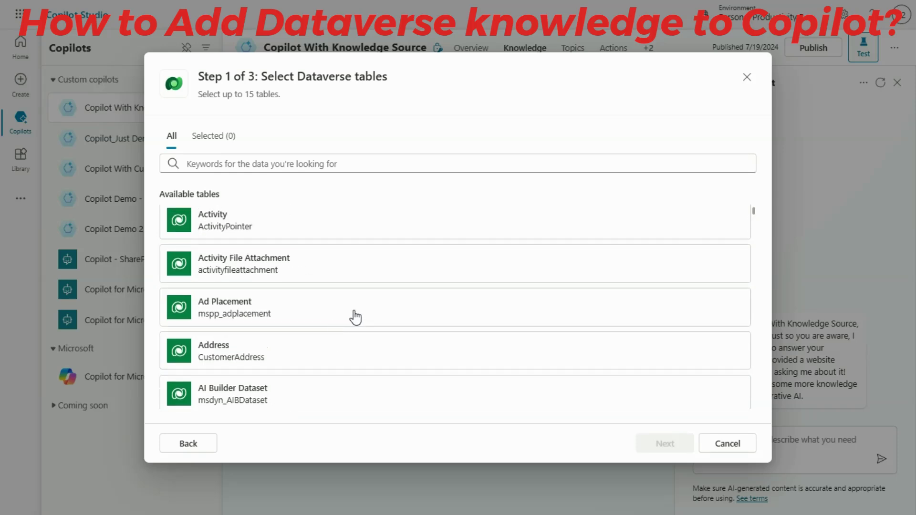
scroll(376, 253, "up", 3)
scroll(376, 253, "up", 1)
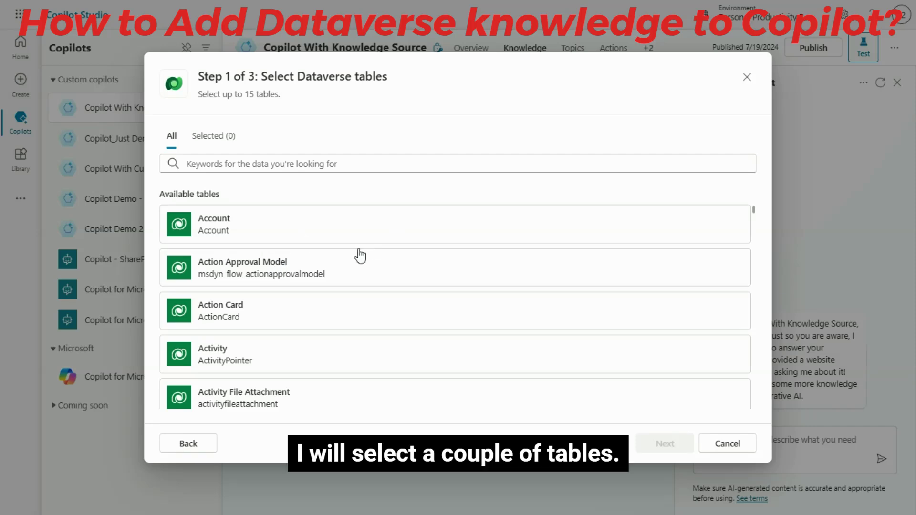
left_click(287, 232)
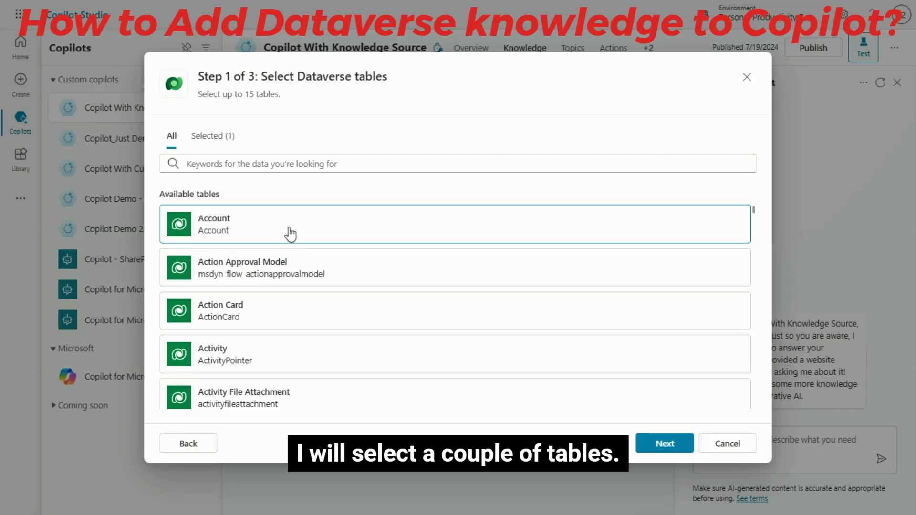
left_click(327, 280)
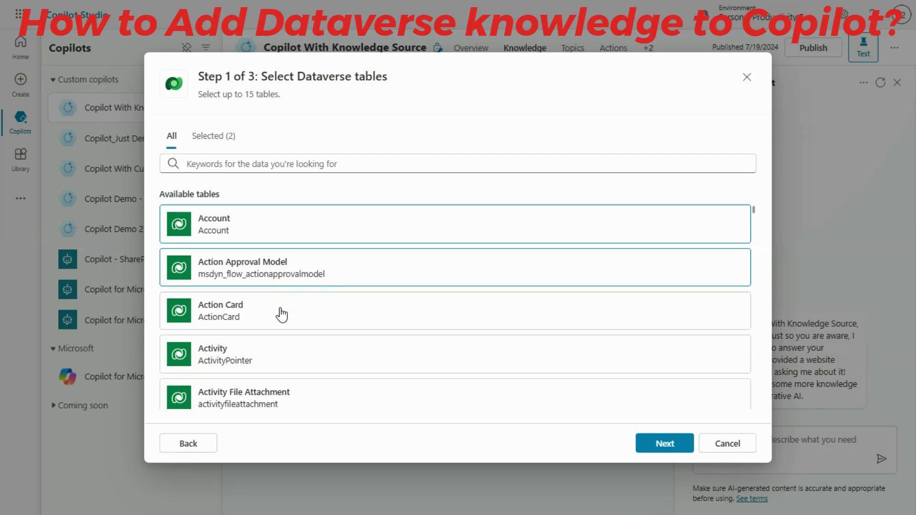
left_click(282, 313)
left_click(271, 354)
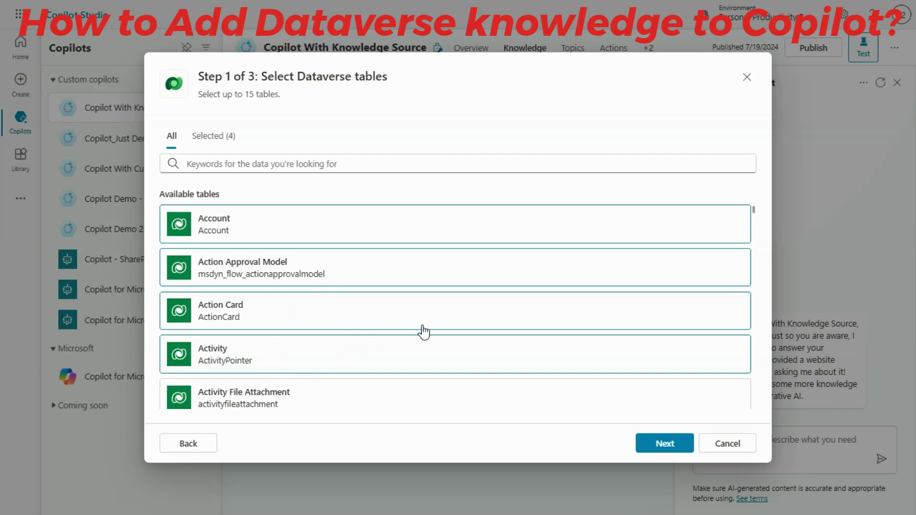
Step: Add the AI Model table to the selection and continue to the data preview
scroll(343, 342, "down", 5)
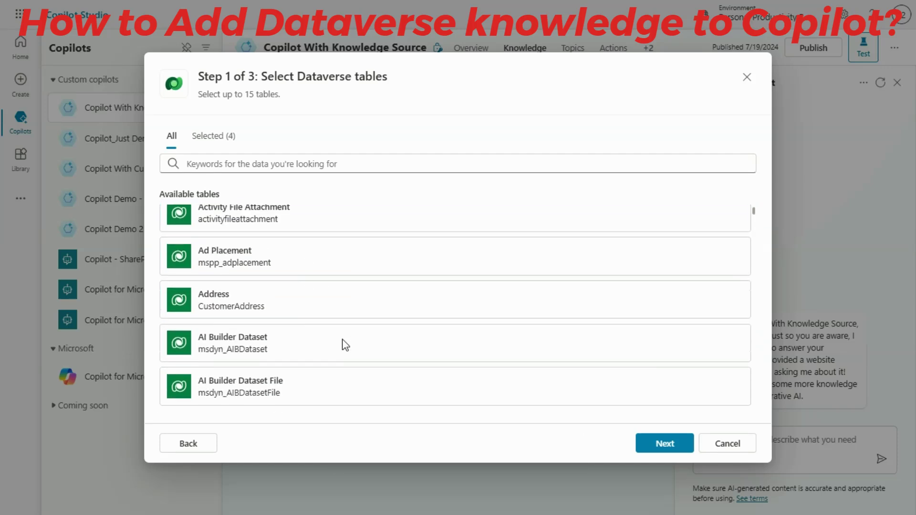
scroll(346, 343, "down", 5)
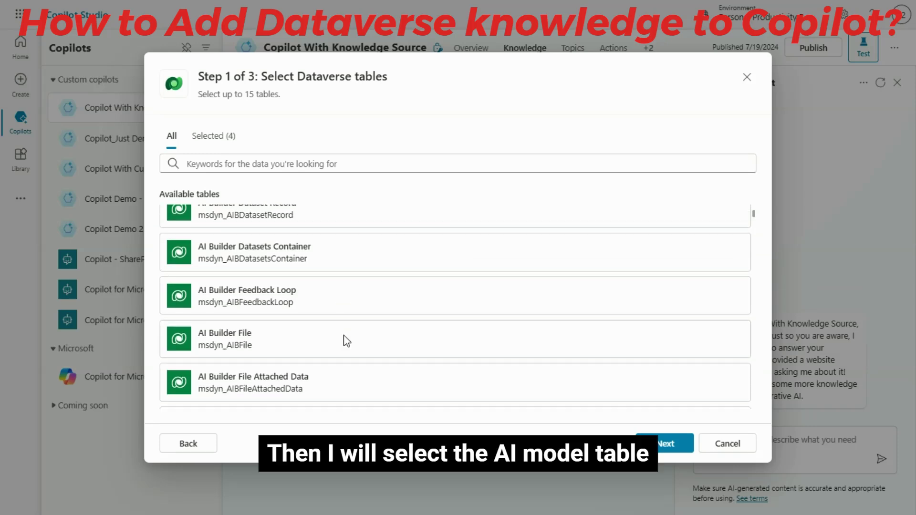
scroll(377, 345, "down", 1)
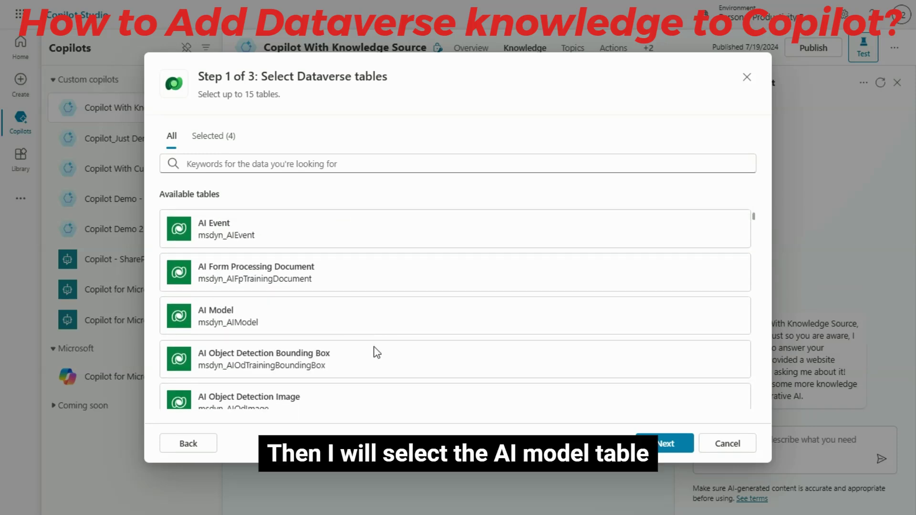
left_click(272, 324)
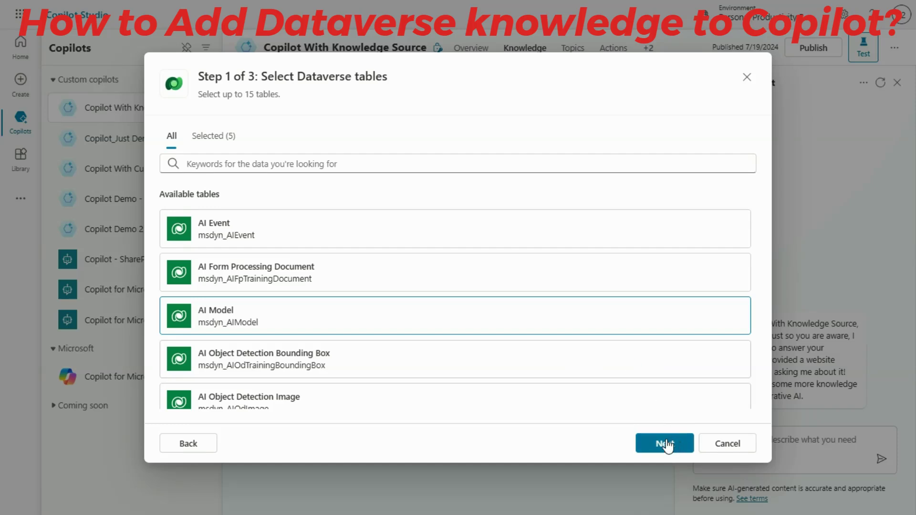
left_click(665, 445)
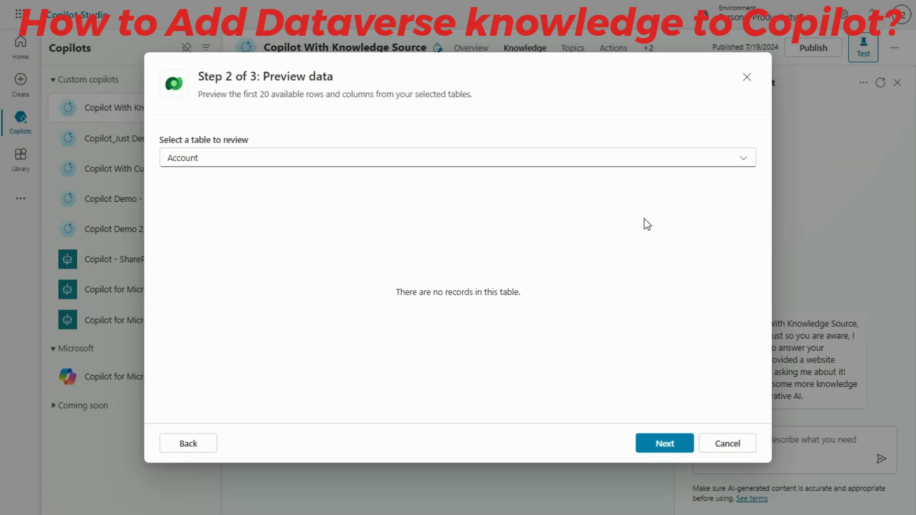
Step: Preview the data of the Action Approval Model, Action Card and Activity tables one by one
left_click(748, 164)
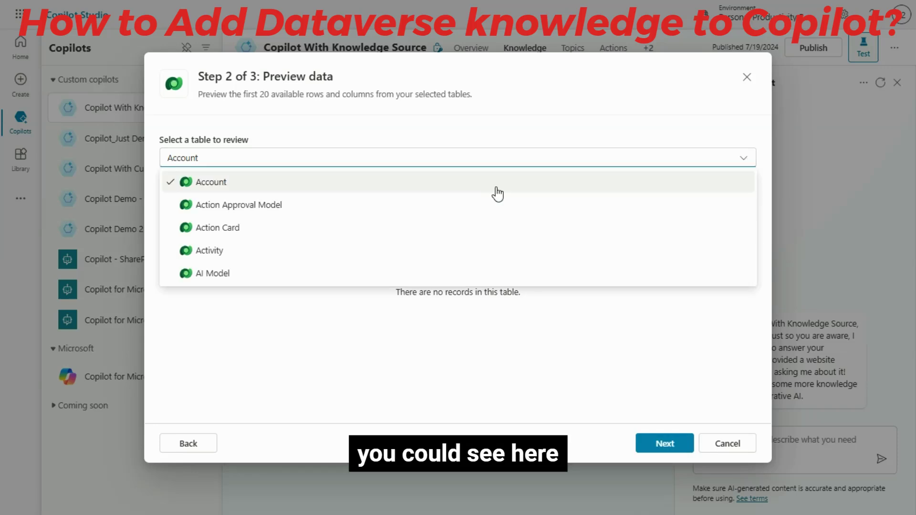
left_click(265, 210)
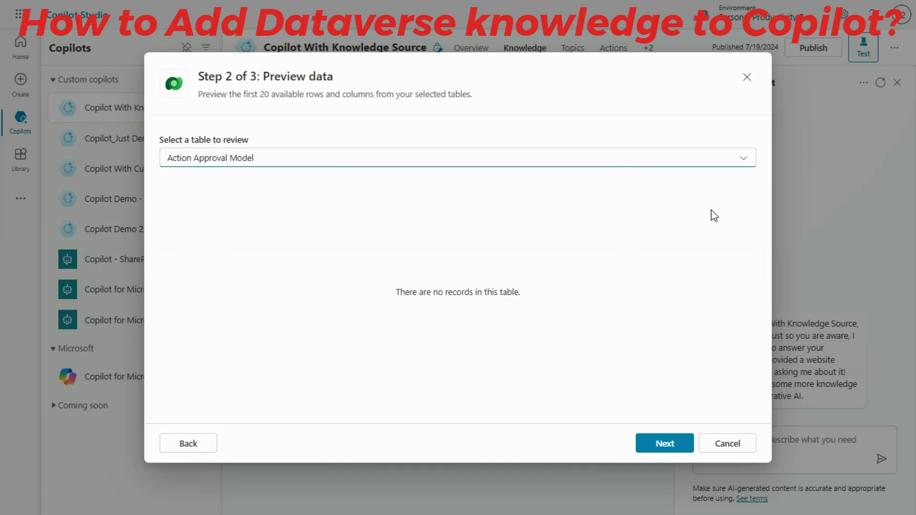
left_click(746, 164)
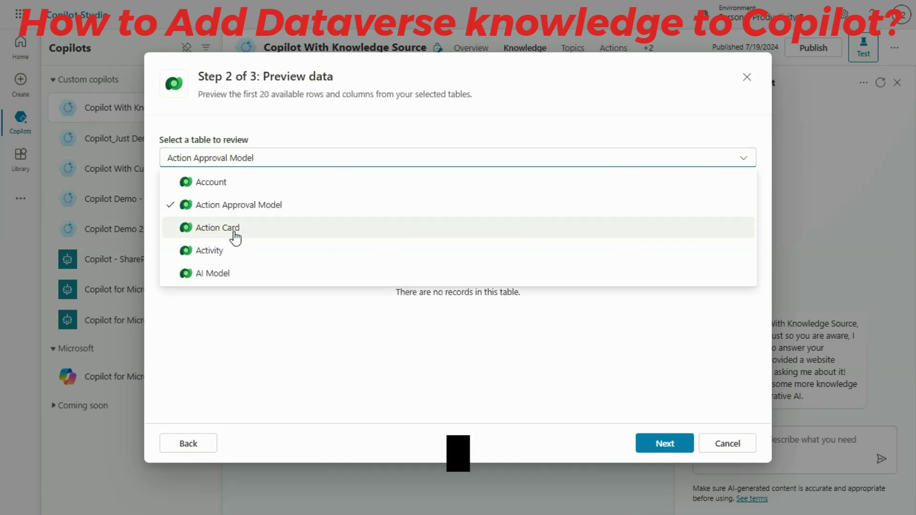
left_click(235, 234)
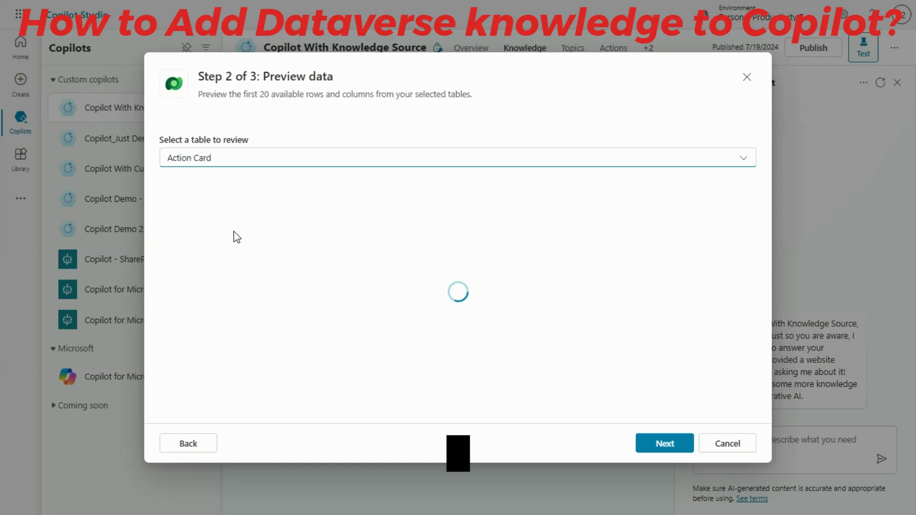
left_click(745, 164)
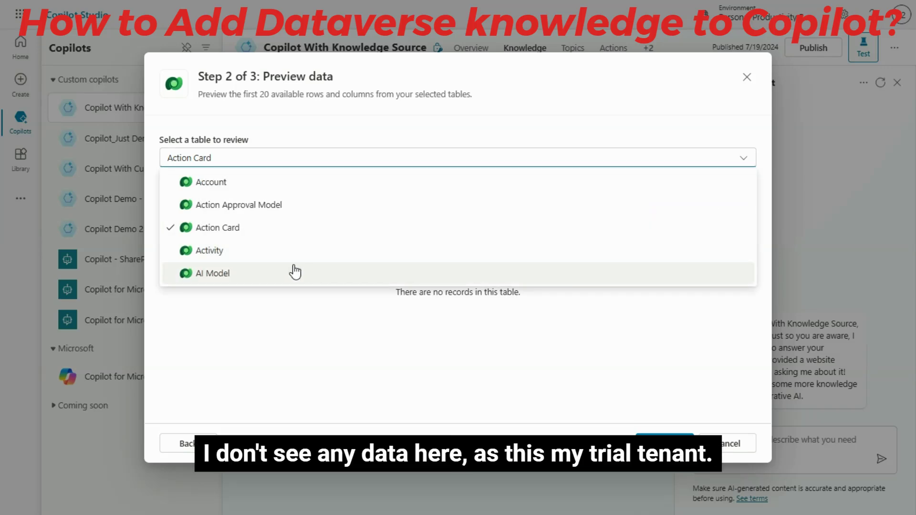
left_click(229, 255)
Step: Preview the AI Model table and examine its rows from first to last
left_click(746, 168)
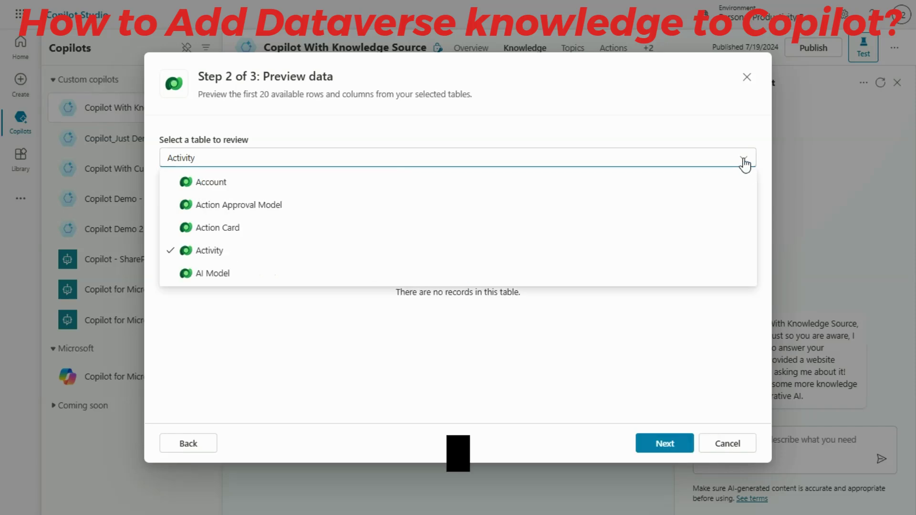
left_click(234, 275)
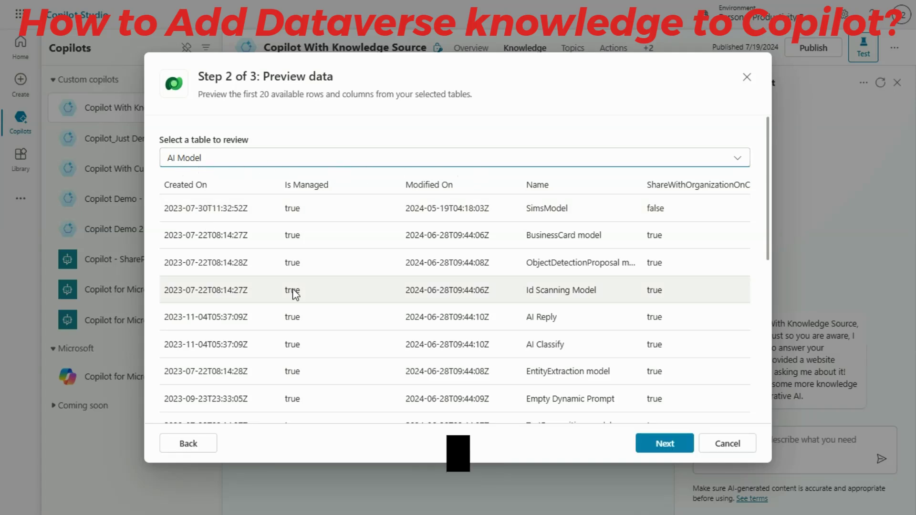
scroll(613, 327, "down", 3)
scroll(352, 268, "down", 8)
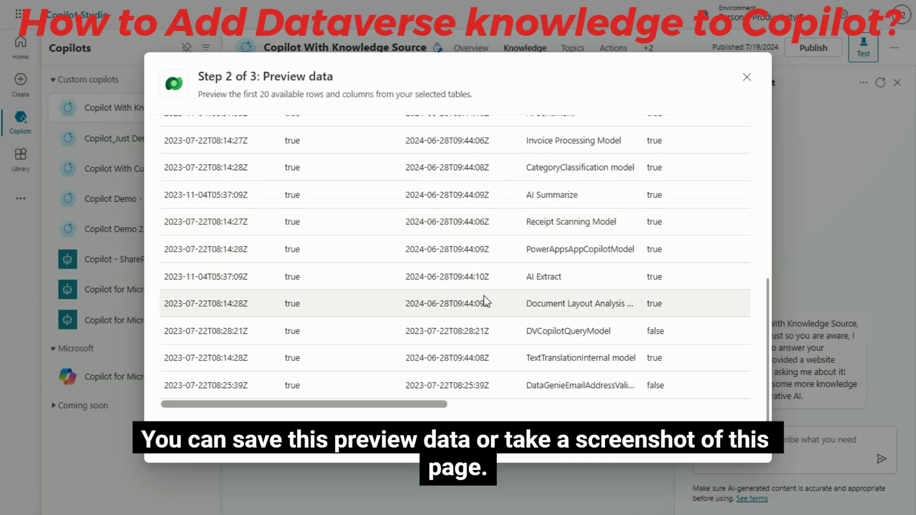
scroll(525, 321, "up", 5)
scroll(524, 320, "up", 5)
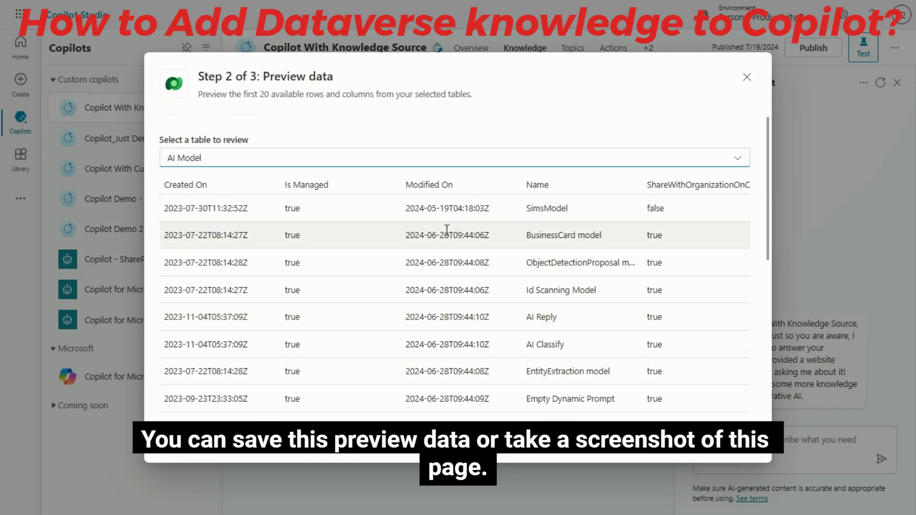
scroll(677, 239, "down", 6)
scroll(669, 298, "down", 3)
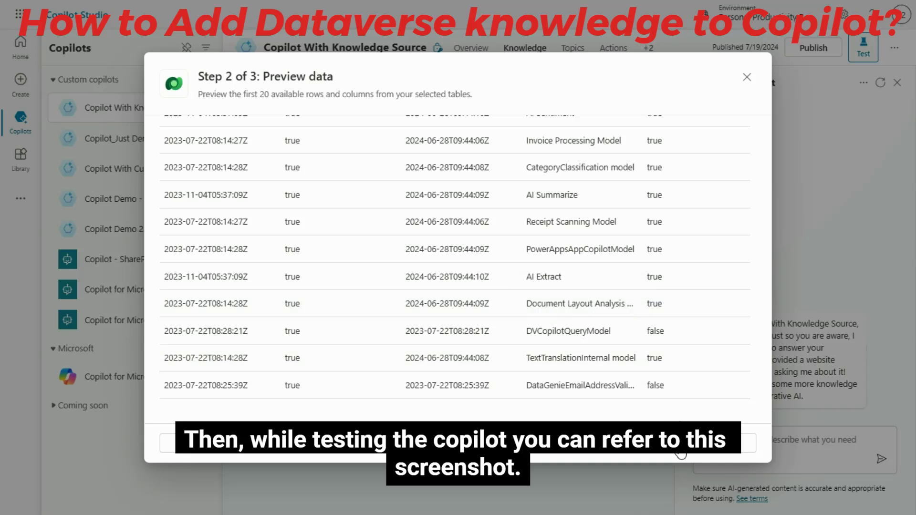
Step: Continue to the review stage and add the selected Dataverse tables as a knowledge source
left_click(665, 443)
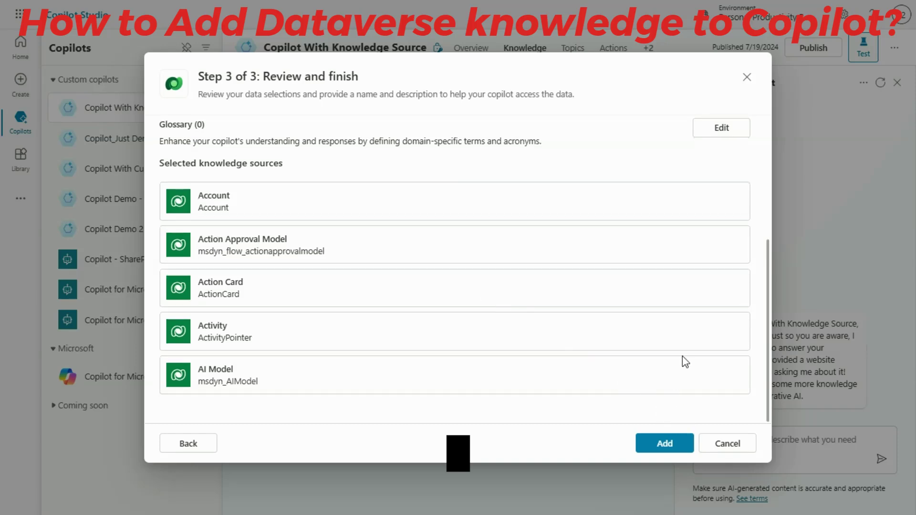
left_click(671, 445)
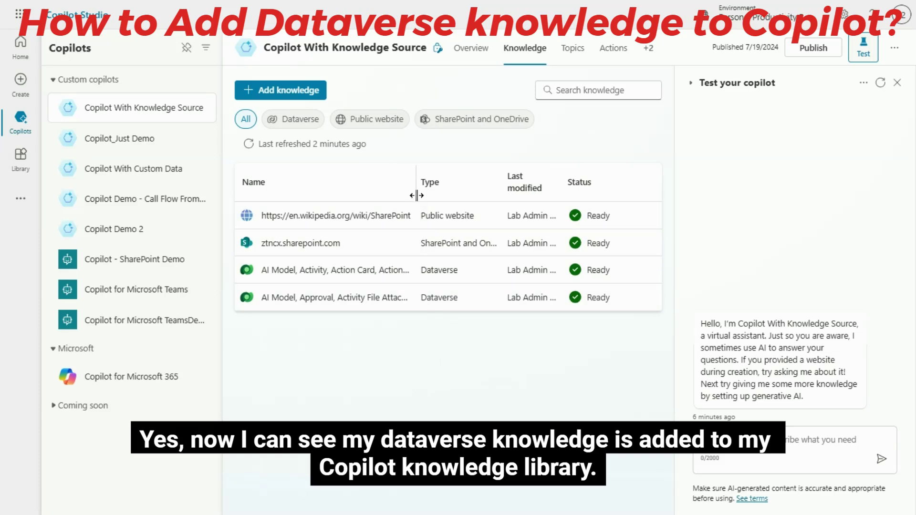
Step: Widen the Name column of the knowledge list and hide the copilot test pane
left_click_drag(415, 188, 501, 189)
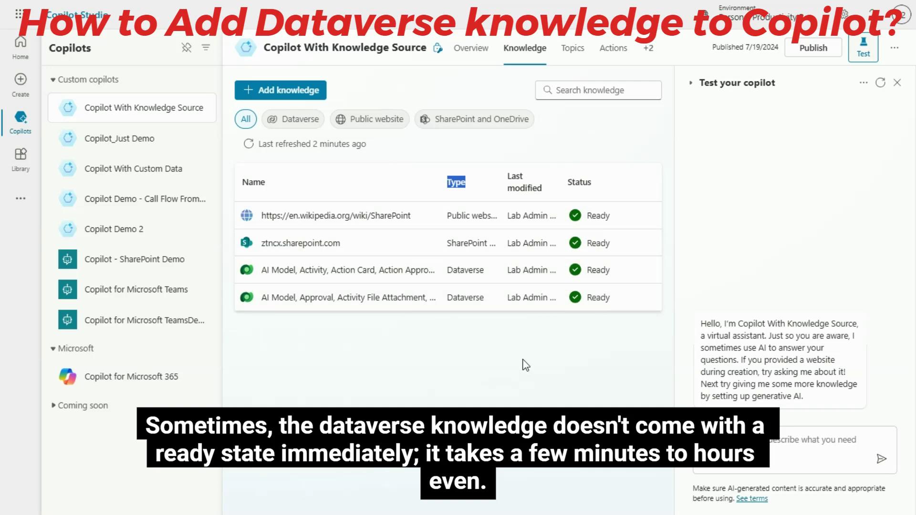
left_click(522, 360)
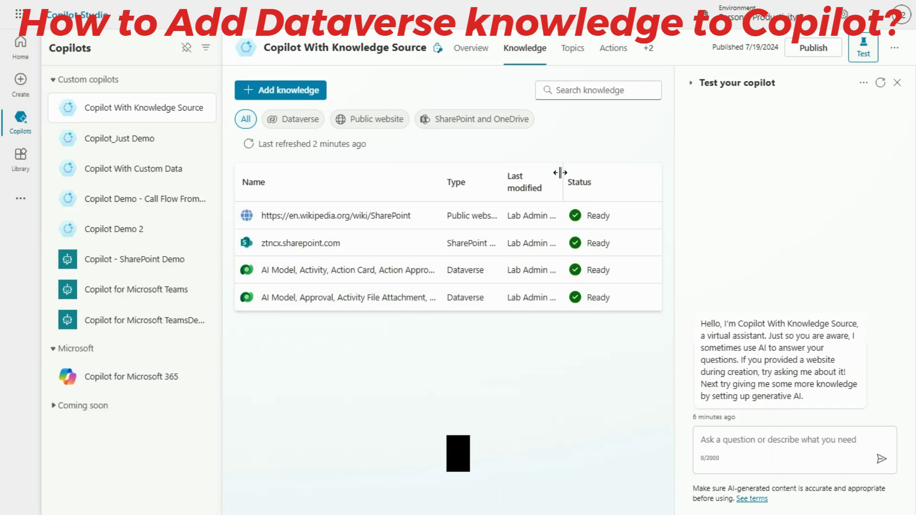
left_click(897, 83)
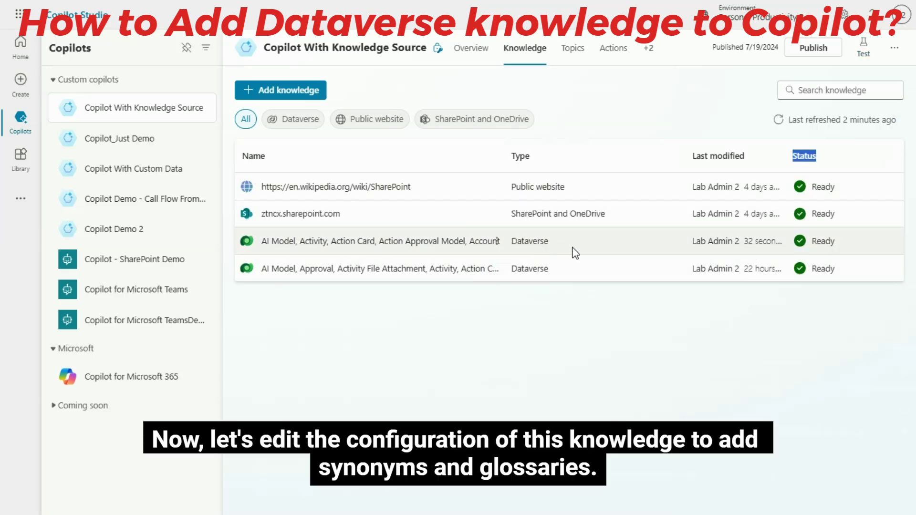
Step: Open the AI Model, Activity, Action Card, Action Approval Model, Account knowledge source and browse its available Dataverse tables without changing the selection
left_click(454, 242)
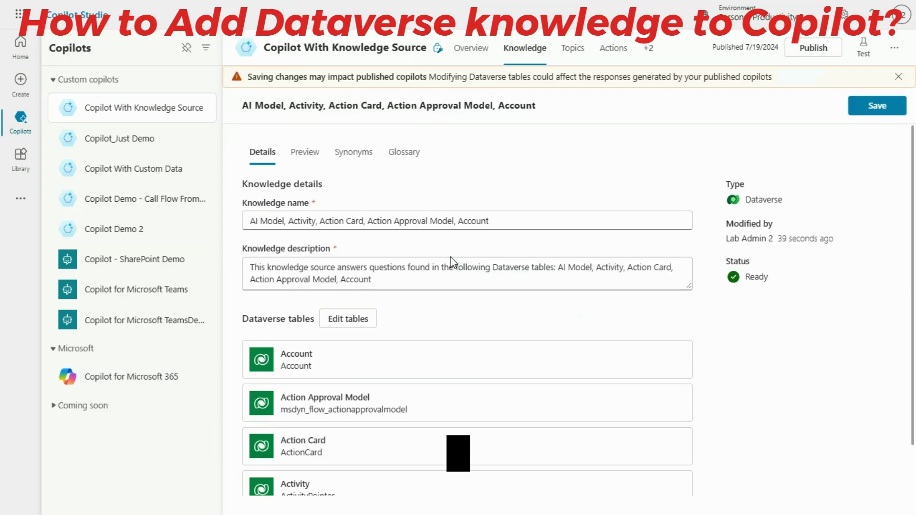
left_click(354, 323)
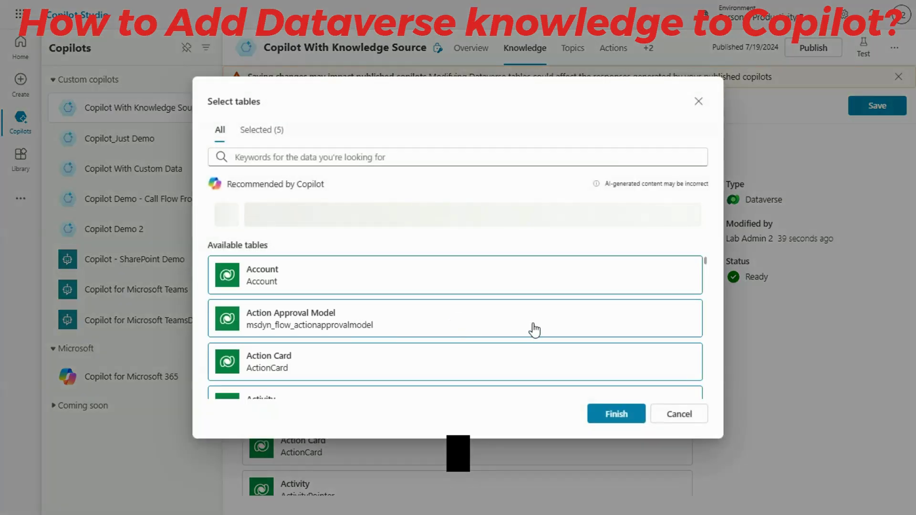
scroll(449, 384, "down", 15)
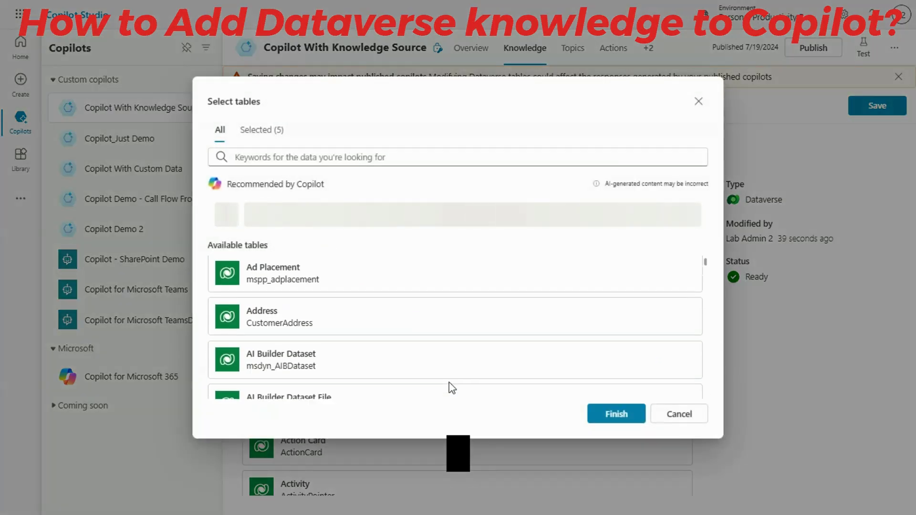
scroll(449, 389, "down", 10)
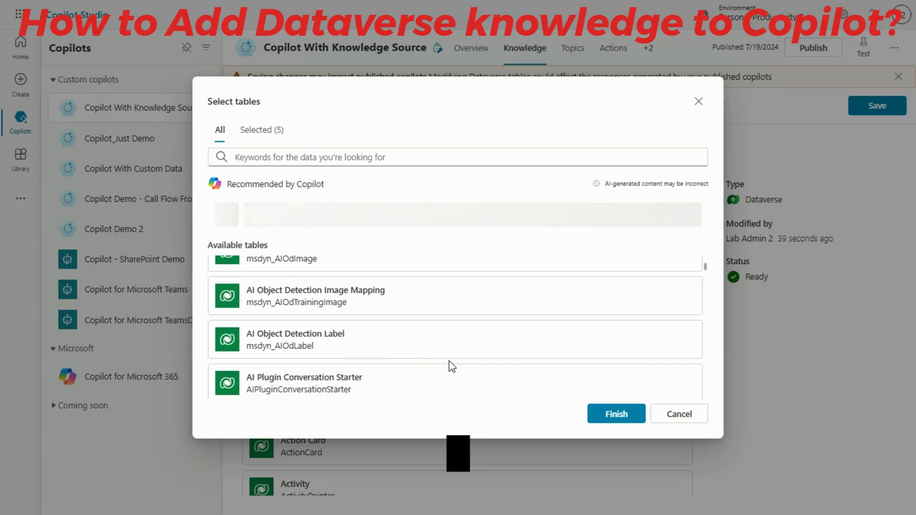
scroll(453, 366, "down", 3)
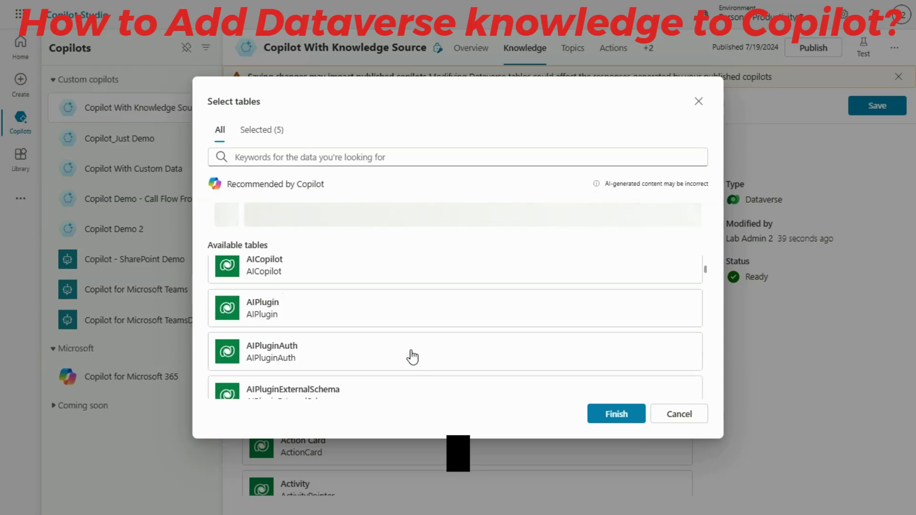
scroll(412, 356, "down", 10)
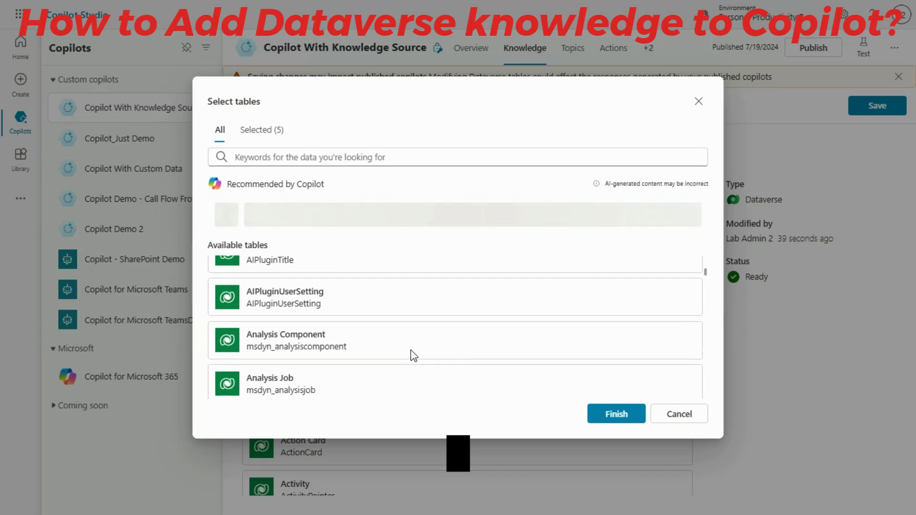
scroll(413, 356, "down", 4)
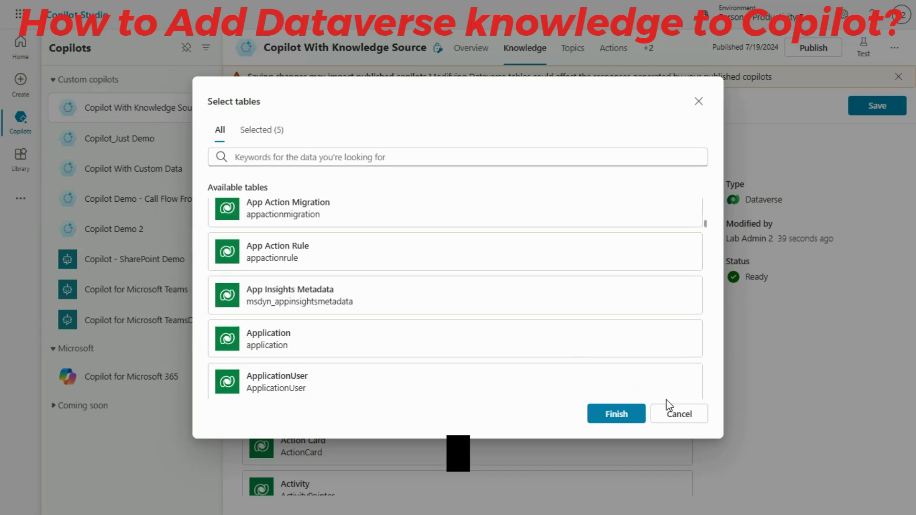
scroll(428, 341, "down", 10)
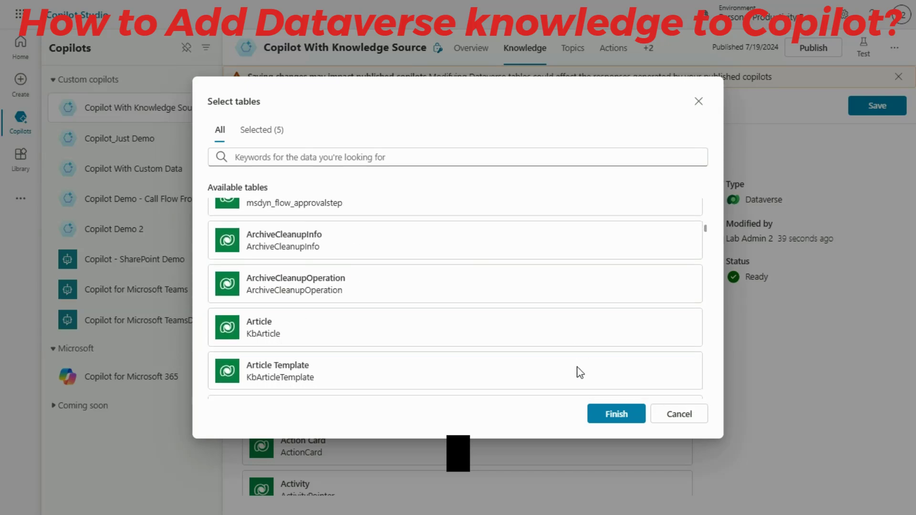
left_click(706, 421)
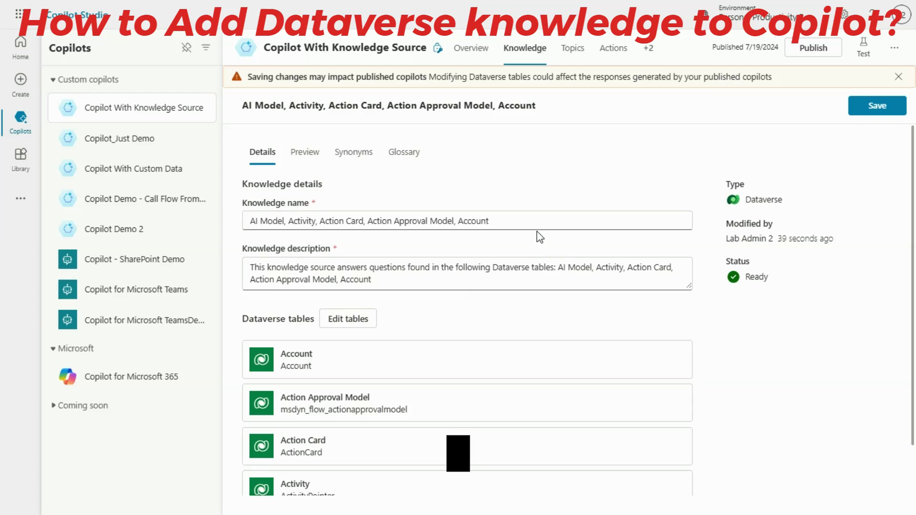
Step: Open the knowledge source's synonyms for the Account table and add class as a synonym for the Category column
left_click(521, 223)
left_click(360, 157)
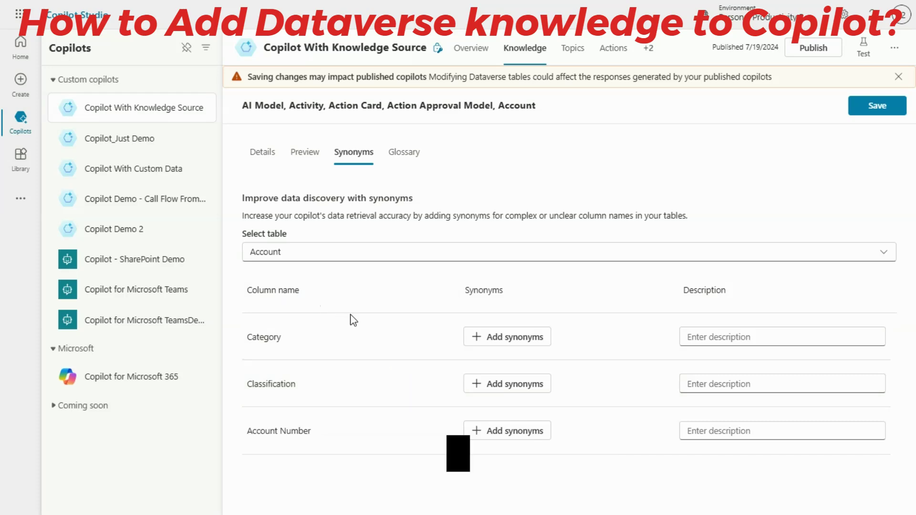
scroll(352, 367, "down", 1)
scroll(353, 368, "up", 1)
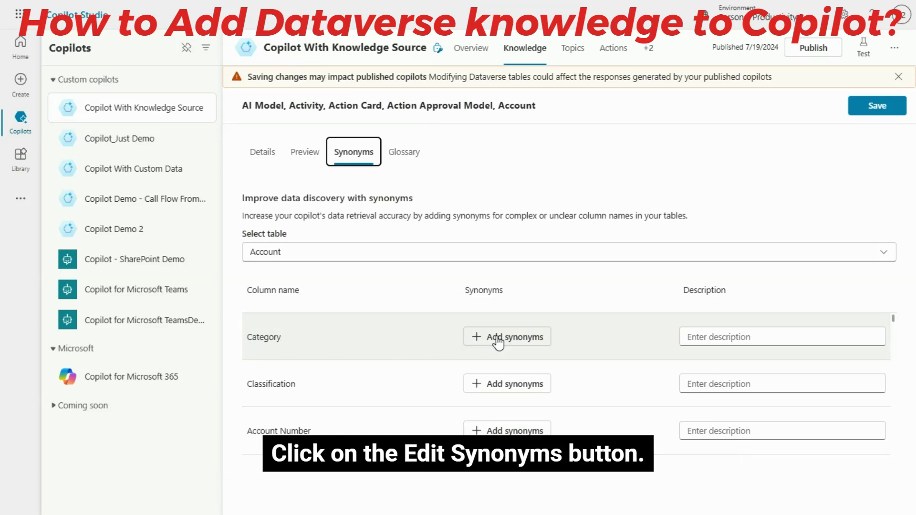
left_click(477, 337)
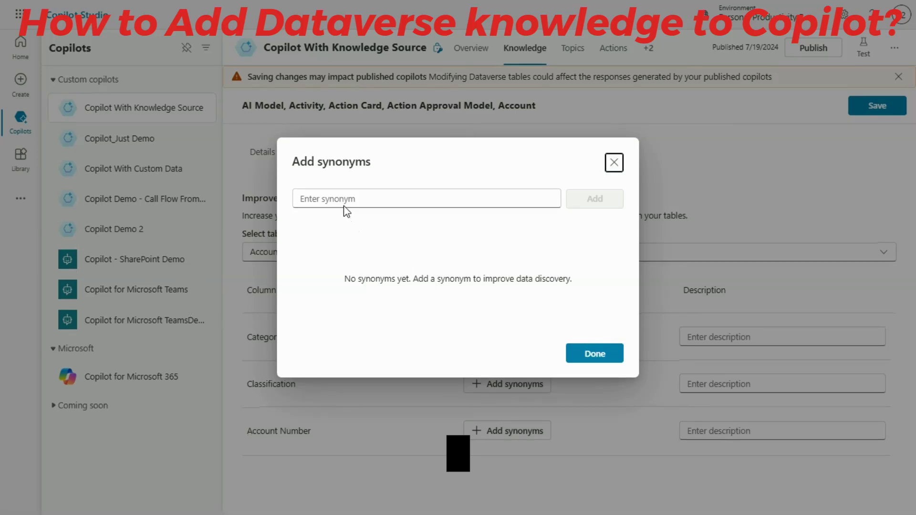
type("class")
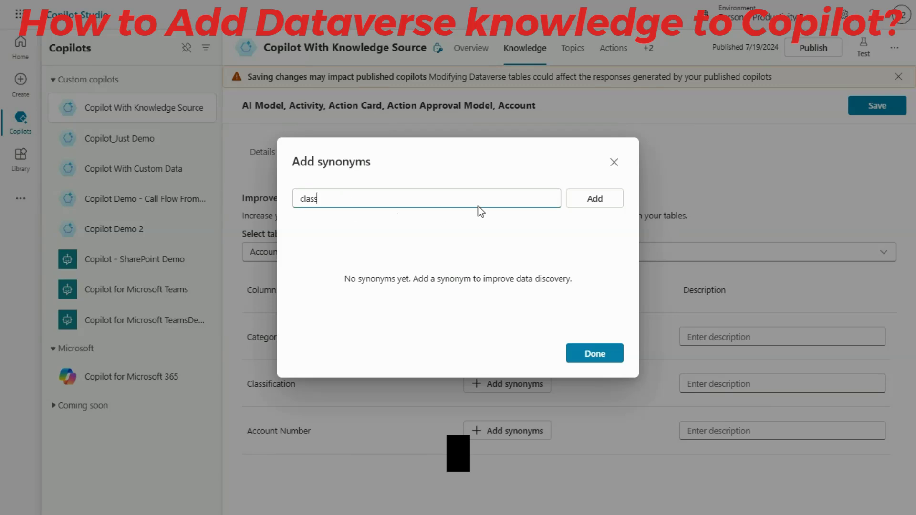
left_click(595, 198)
Step: Add division and grade as further synonyms for the Category column and finish the synonym list
left_click(359, 192)
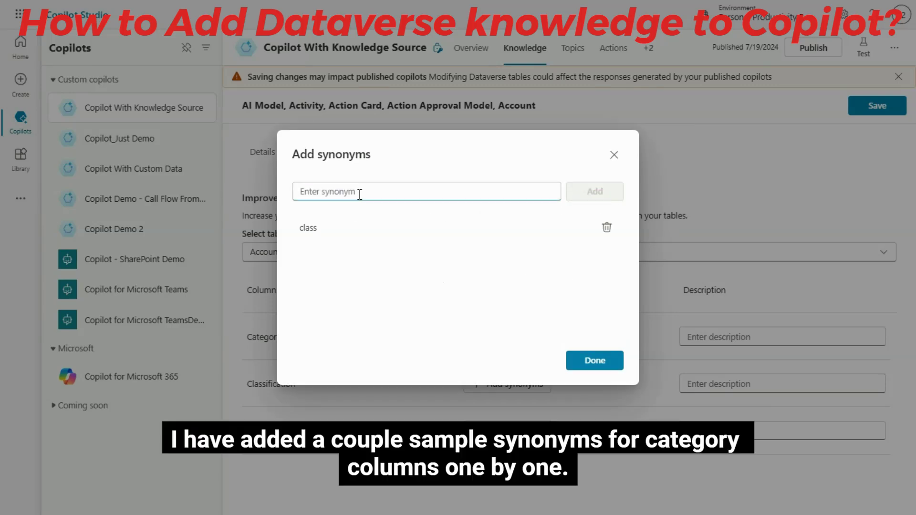
type("c")
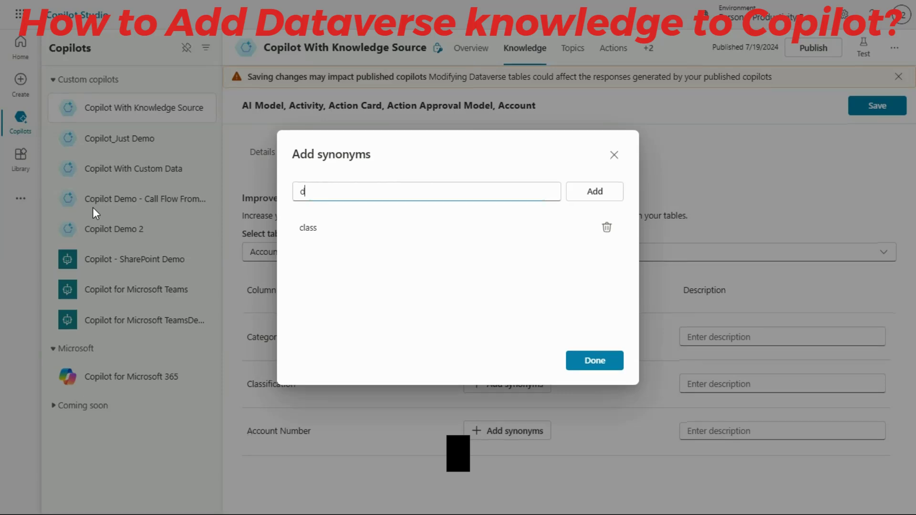
key("BackSpace")
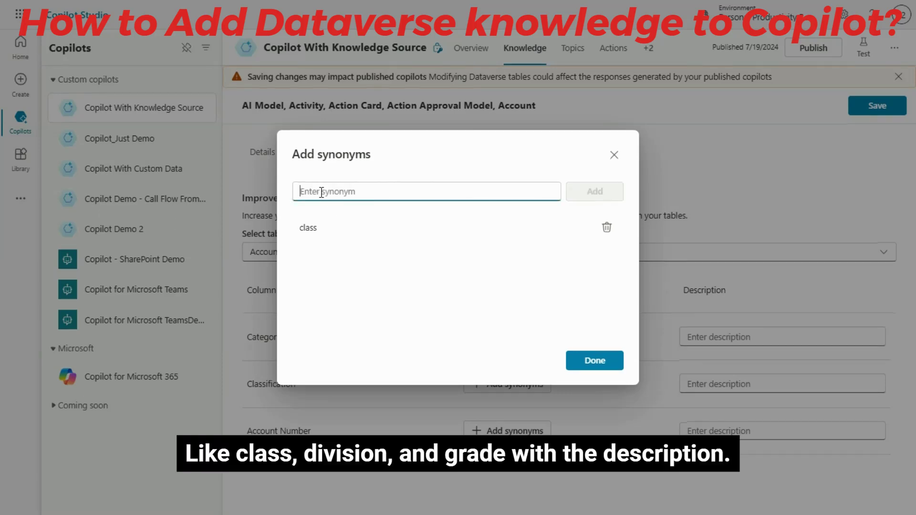
type("division")
left_click(599, 195)
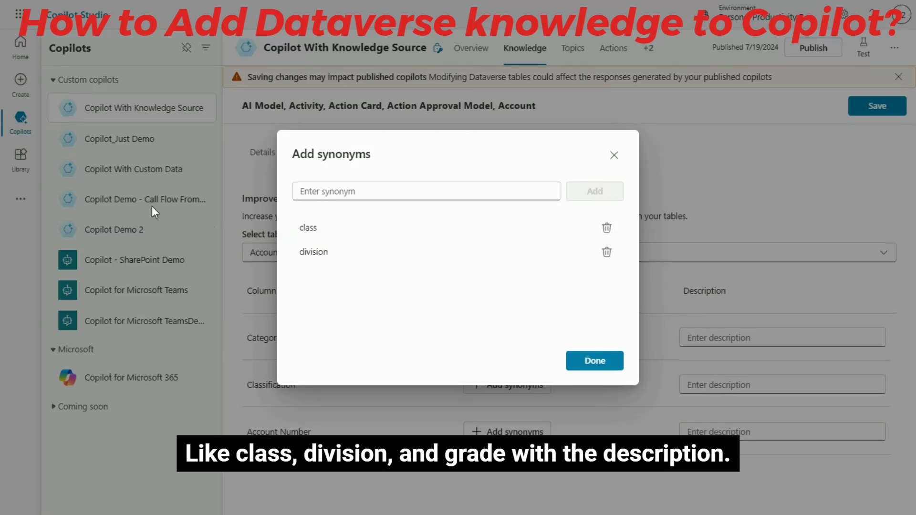
left_click(357, 193)
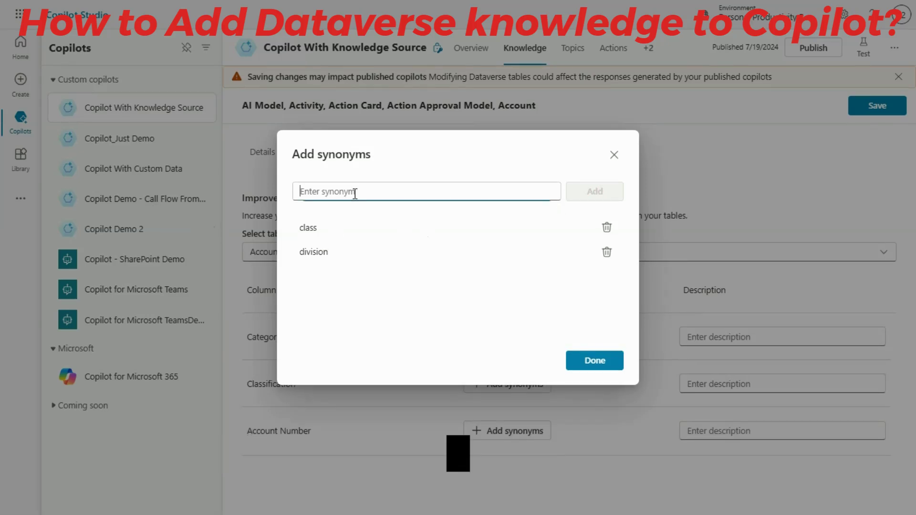
type("grade")
left_click(603, 194)
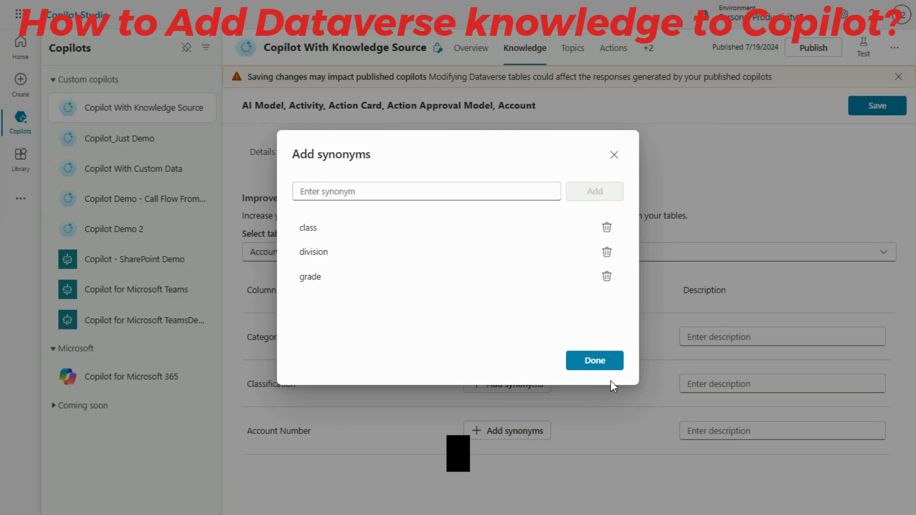
left_click(598, 362)
Step: Enter the description "This is for category column synonyms." for the Category column
left_click(701, 338)
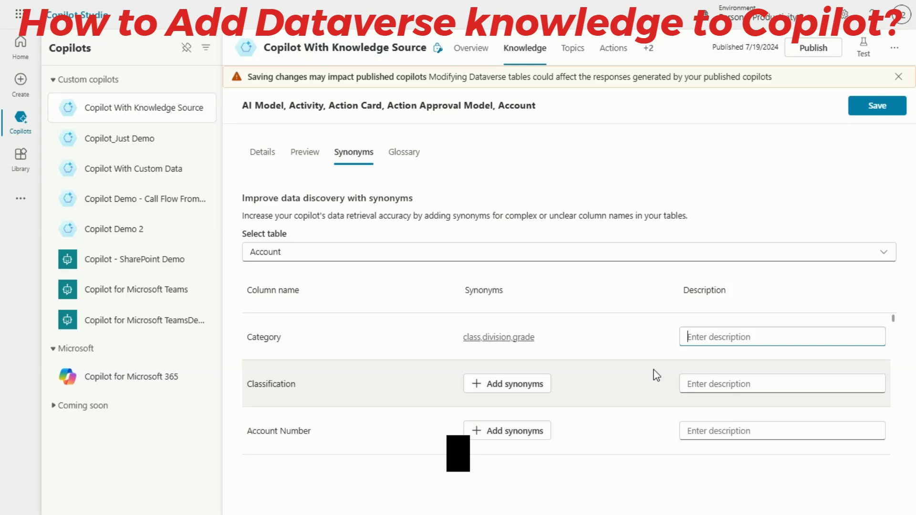
type("This is for")
type("category col")
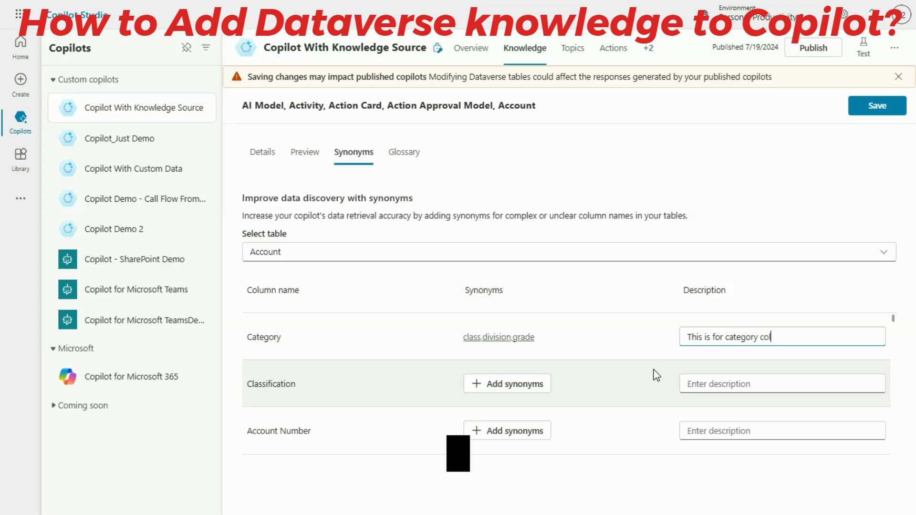
type("umn synonyms.")
scroll(724, 344, "down", 2)
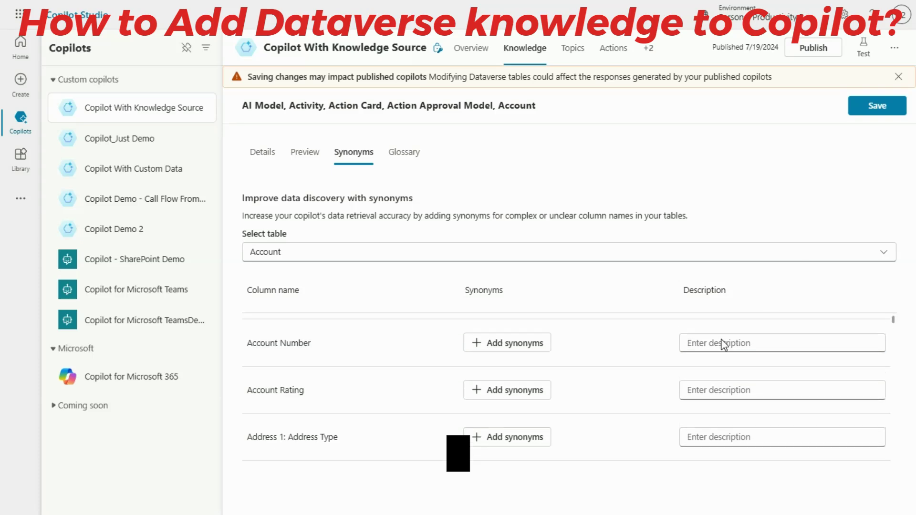
scroll(652, 348, "up", 2)
scroll(636, 354, "down", 3)
scroll(638, 354, "up", 3)
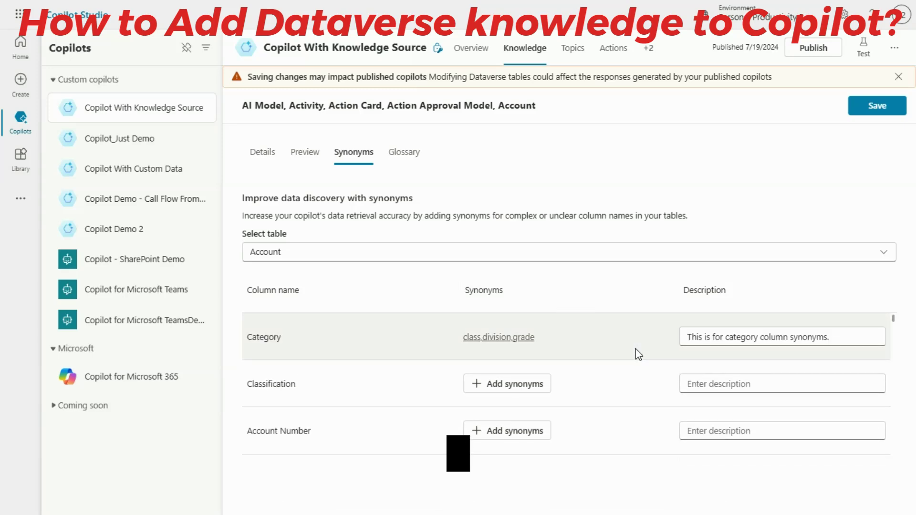
scroll(630, 367, "down", 5)
scroll(621, 378, "up", 5)
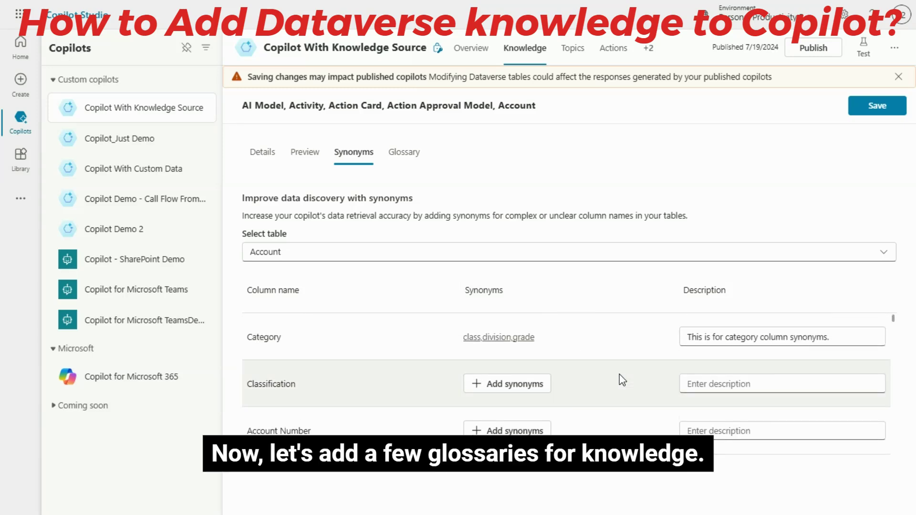
Step: Open the knowledge source's glossary, and switch to the PowerPoint presentation to read the "What Is a Glossary?" slide
left_click(415, 156)
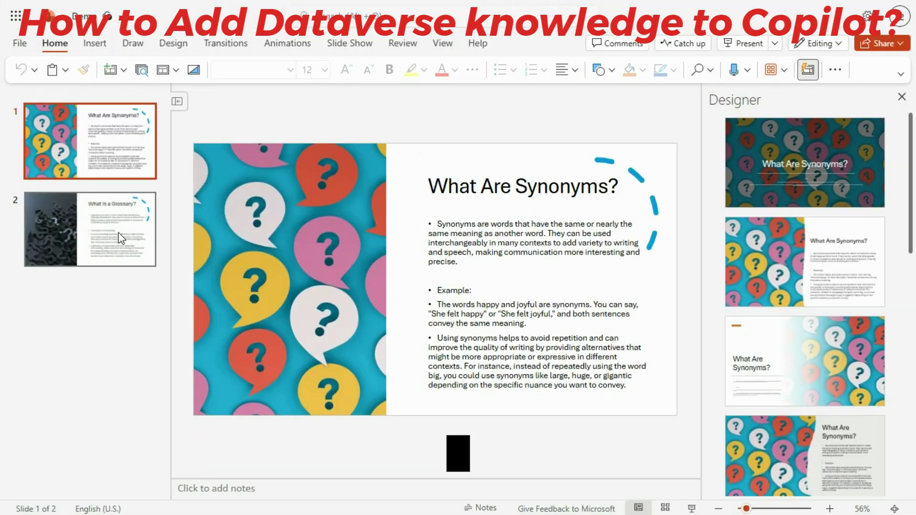
left_click(117, 237)
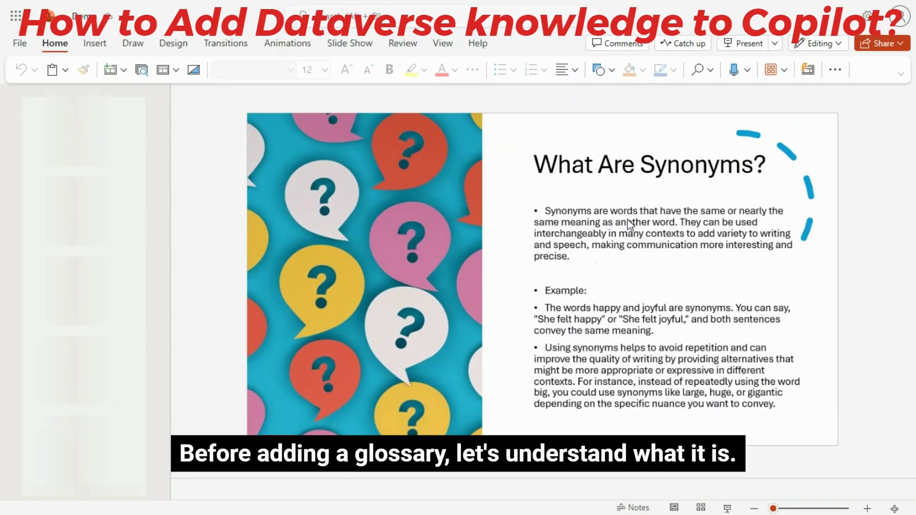
left_click(116, 240)
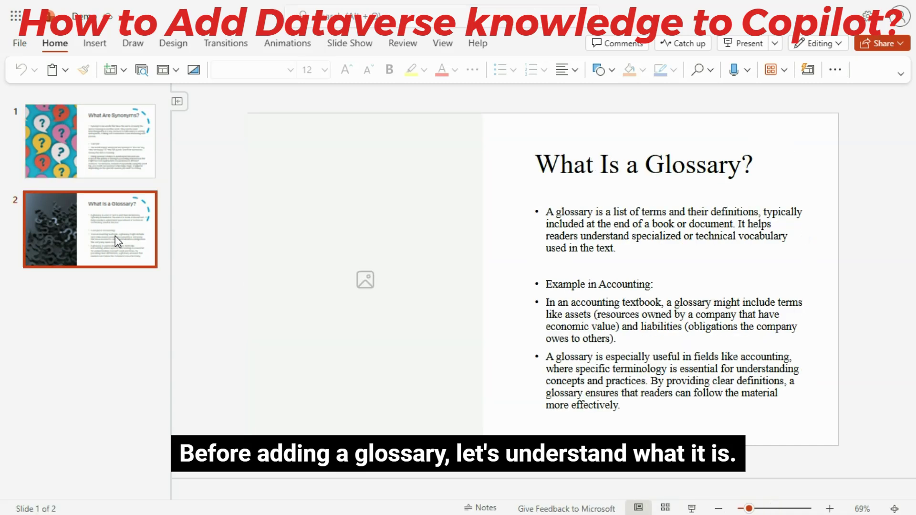